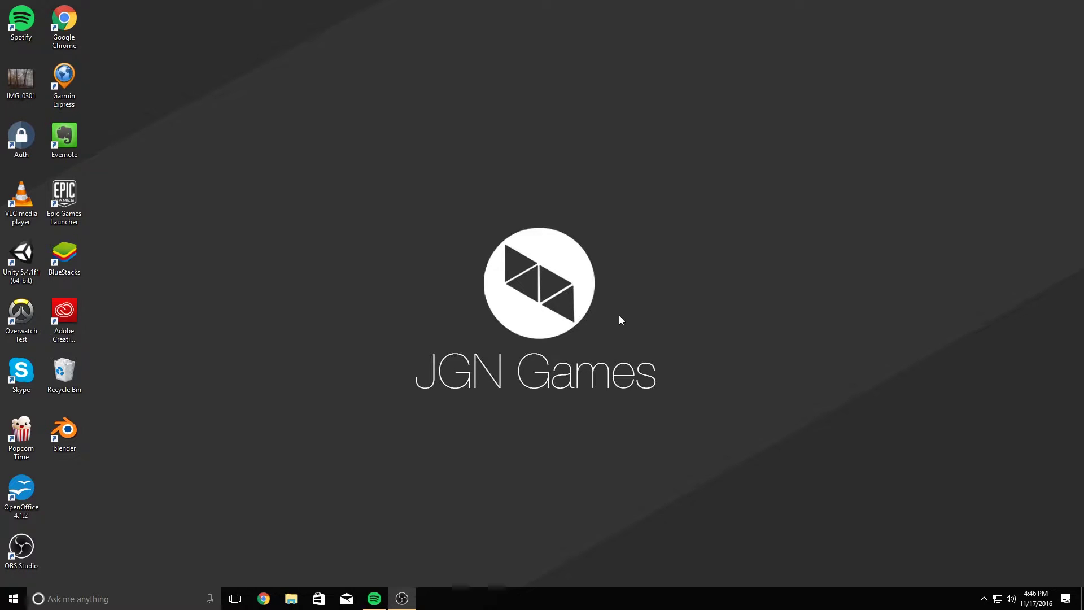
- Launch Blender 2.78 from its desktop shortcut
double_click(64, 430)
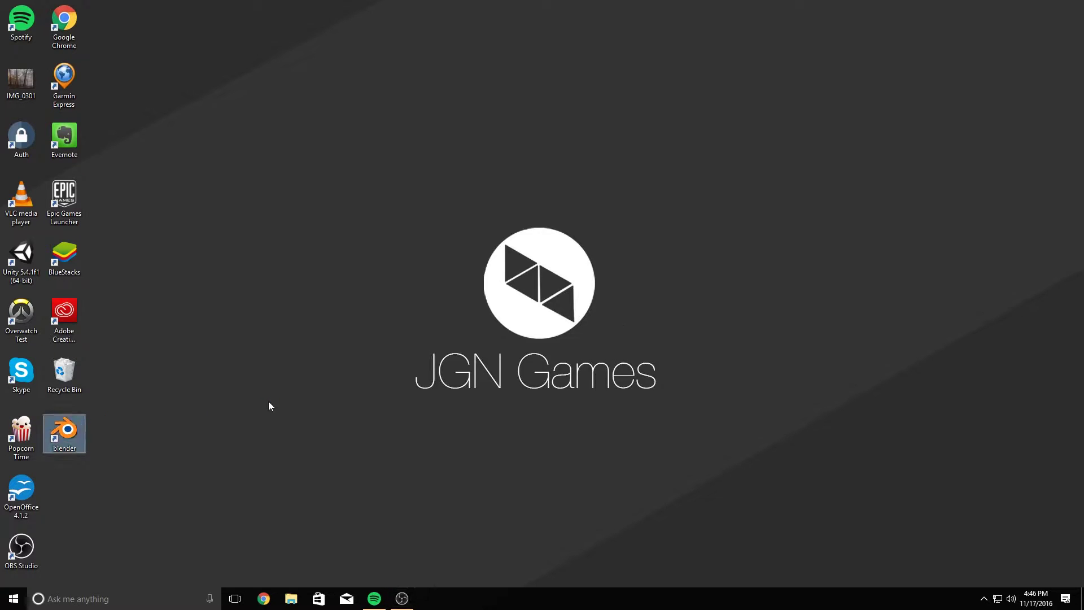
- Dismiss the splash screen and delete the default cube, camera and lamp
left_click(558, 282)
key("a")
key("a")
key("Delete")
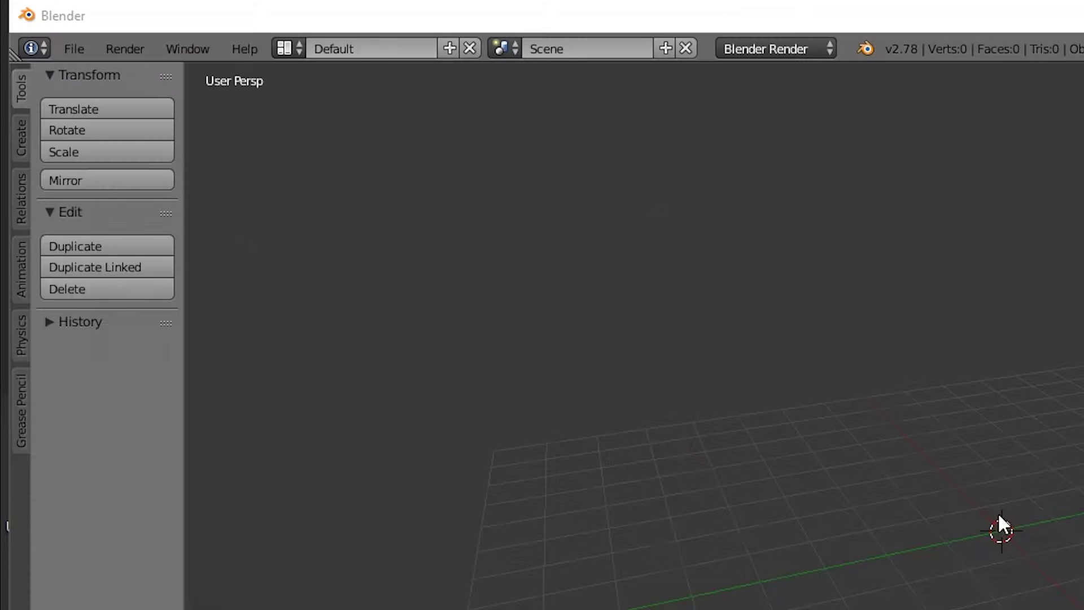
- Enable the Import Images as Planes add-on in User Preferences, found by searching 'images'
left_click(71, 48)
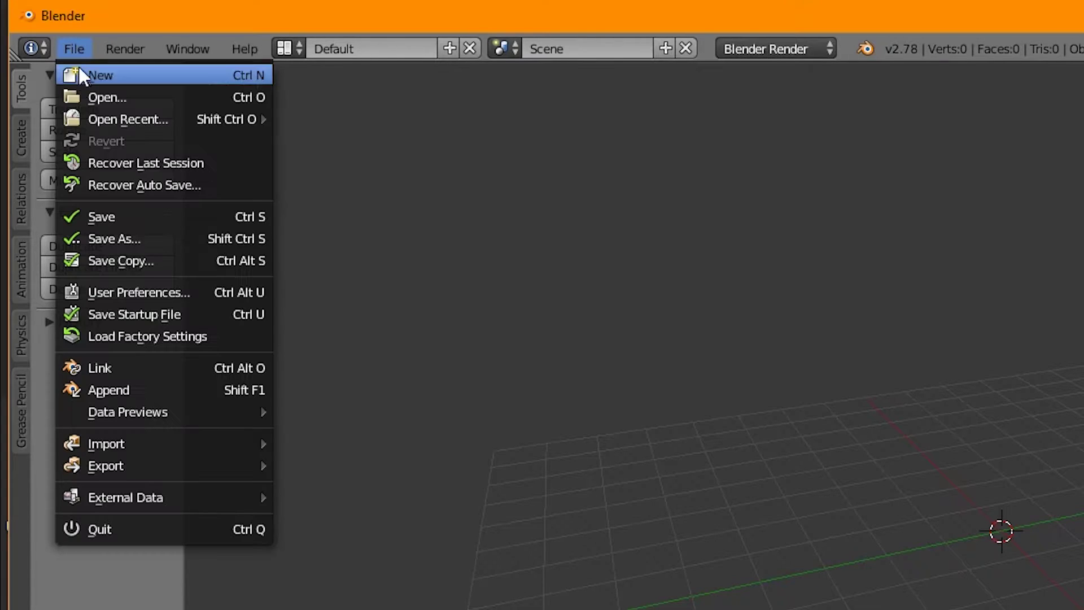
left_click(110, 290)
left_click(446, 78)
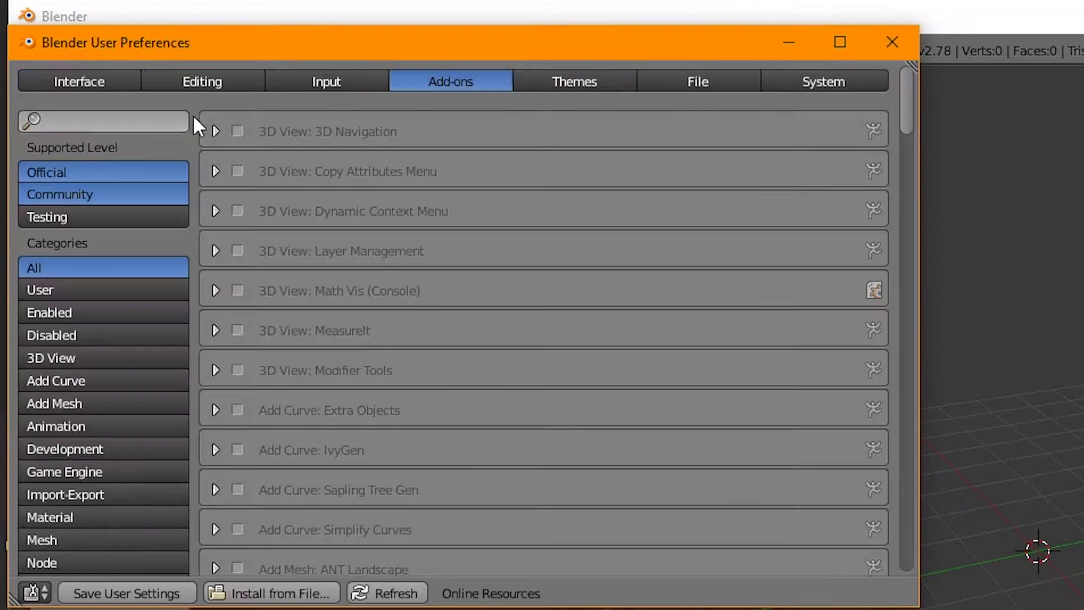
left_click(155, 116)
type("images")
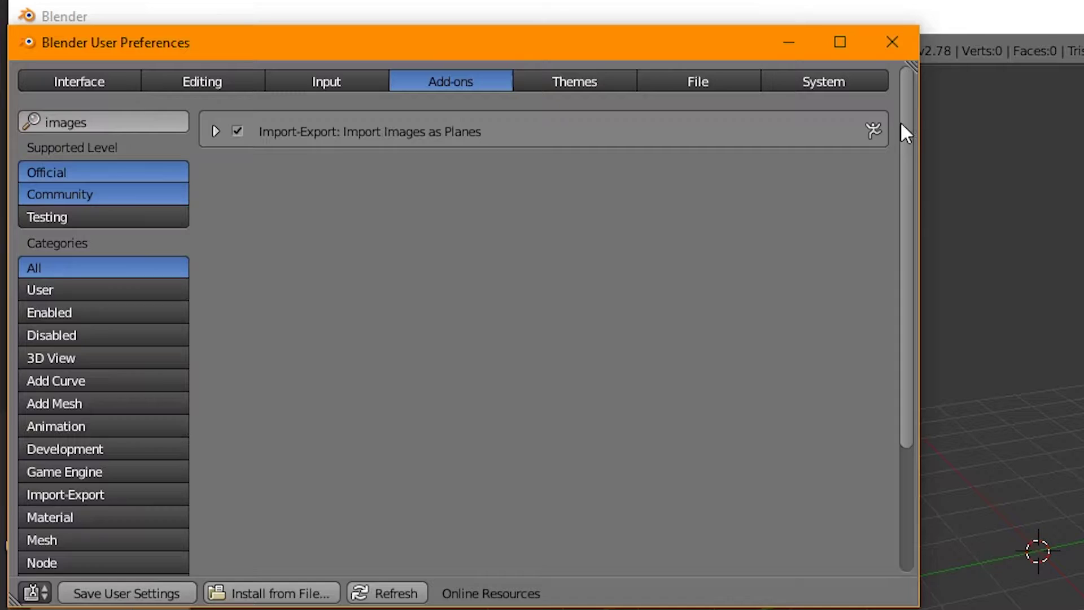
left_click(895, 50)
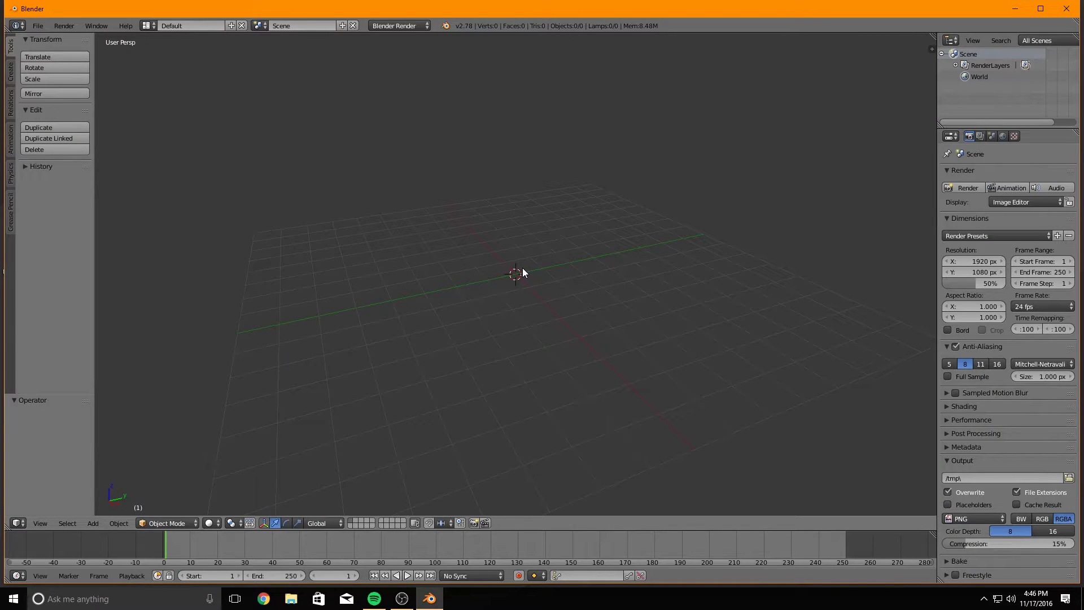
- Import download.jpg from the Downloads folder as an image plane
key("shift+a")
mouse_move(528, 274)
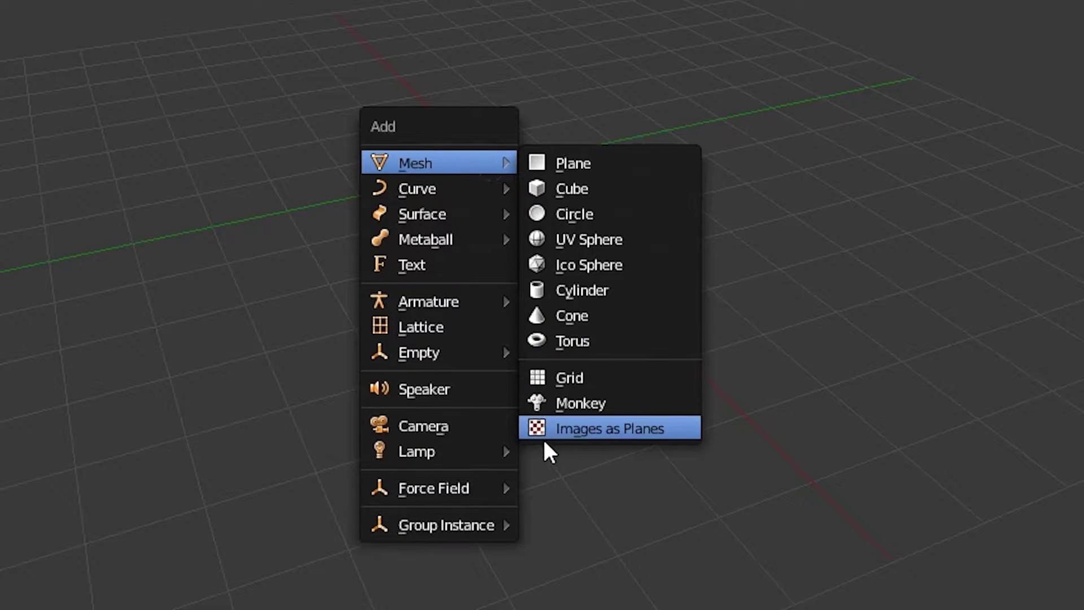
left_click(543, 392)
left_click(195, 42)
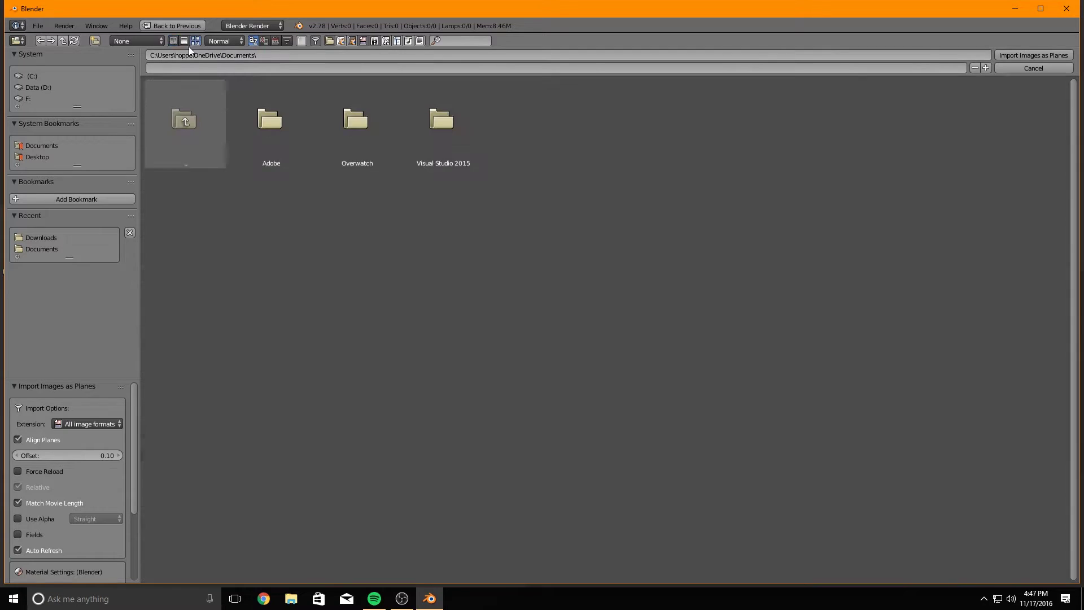
left_click(45, 234)
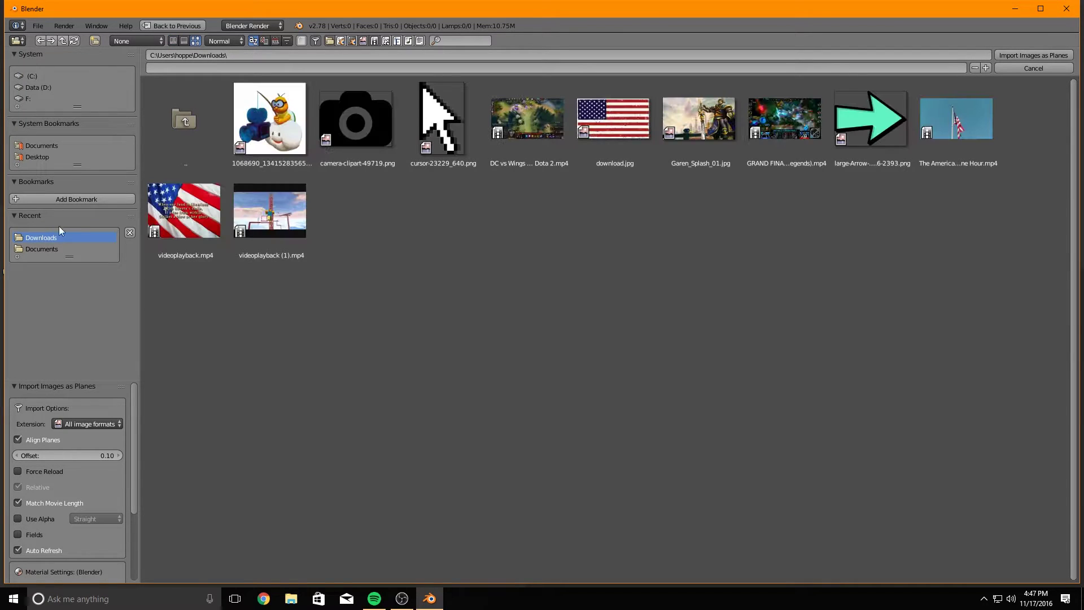
double_click(584, 128)
middle_click_drag(595, 179, 692, 175)
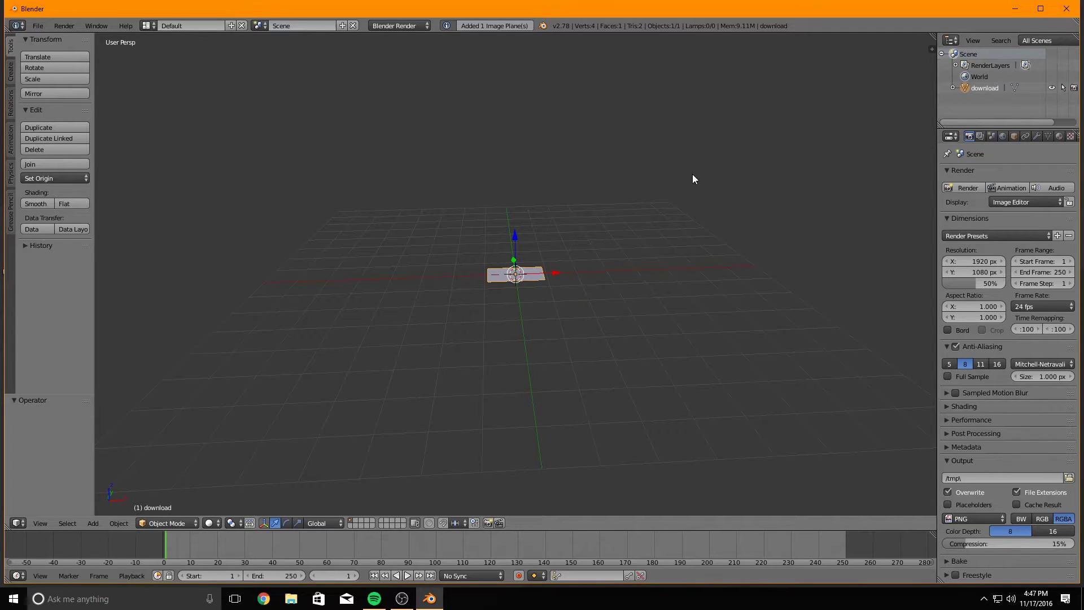
- Rotate the flag plane 90° about X to stand it upright and scale it to about 2x
key("r")
key("x")
key("9")
key("0")
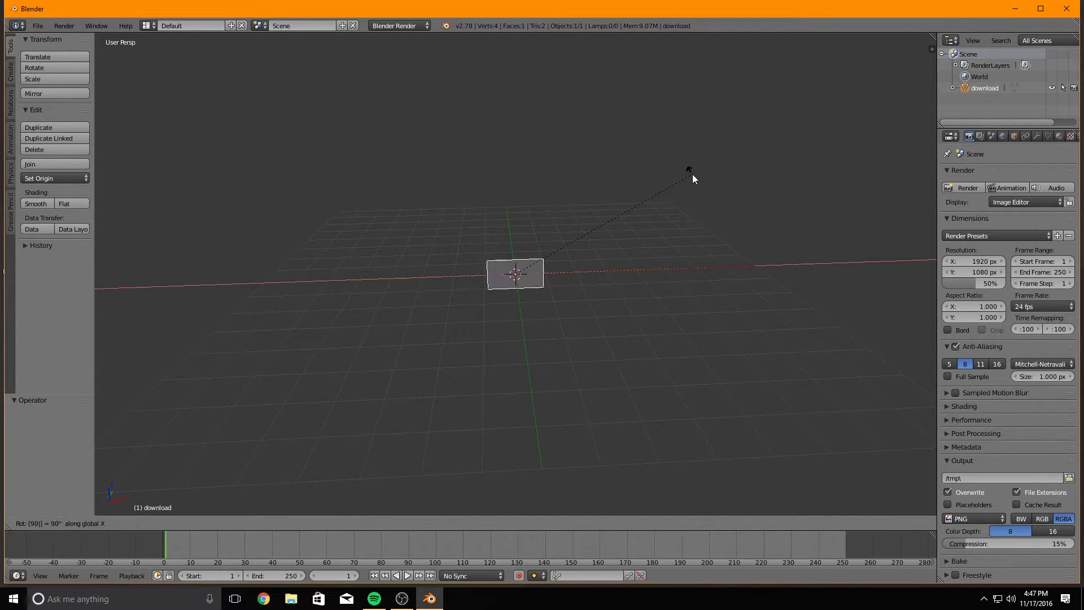
key("Return")
key("s")
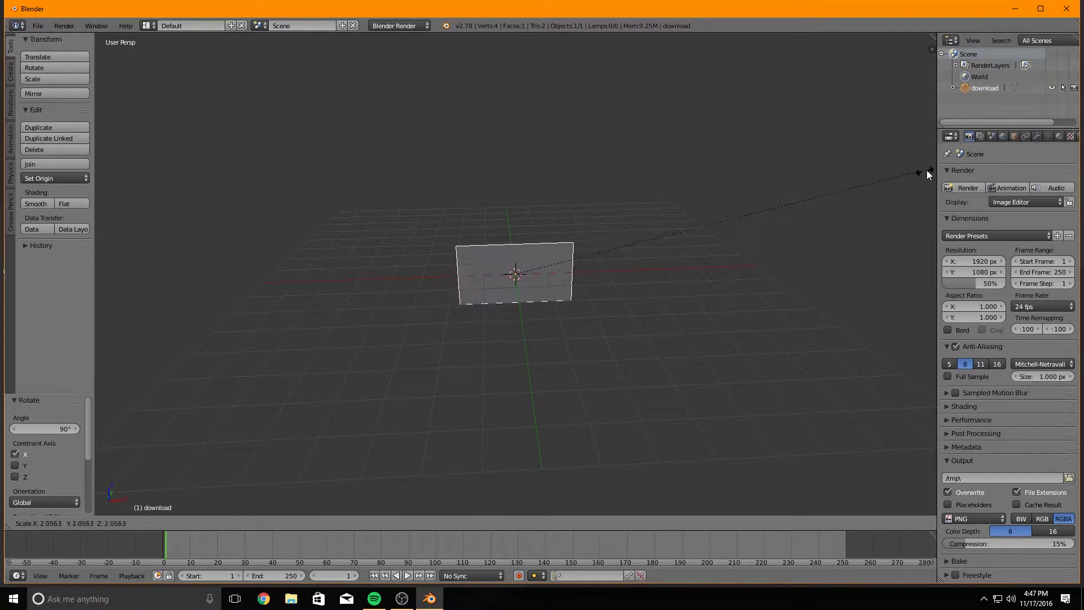
left_click(929, 170)
- Shift the flag right along X and raise it 3.791 above the grid
left_click_drag(554, 268, 614, 270)
left_click_drag(574, 231, 587, 113)
middle_click_drag(567, 226, 557, 197)
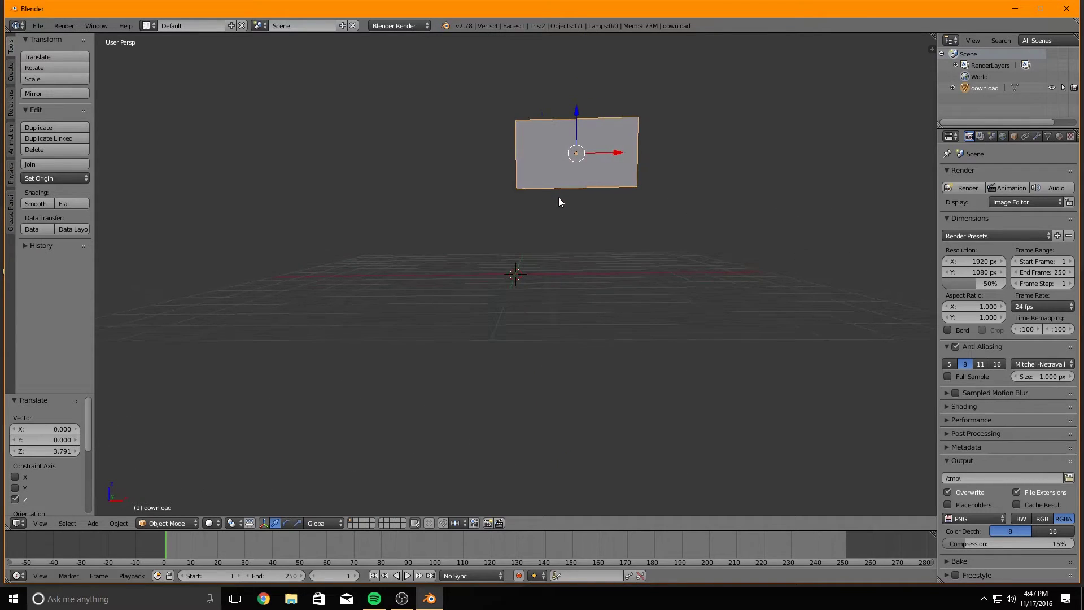
- Add a cylinder, shrink it thin, stretch it tall along Z and lift it 0.752 beside the flag
key("shift+a")
mouse_move(556, 197)
left_click(599, 255)
key("s")
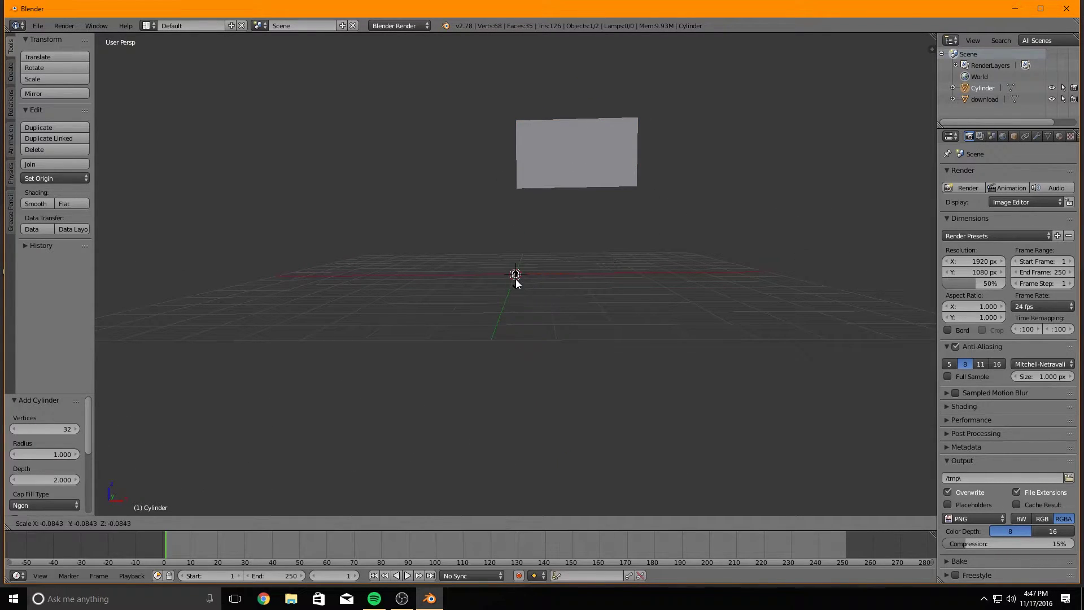
left_click(515, 278)
key("s")
key("z")
left_click(584, 58)
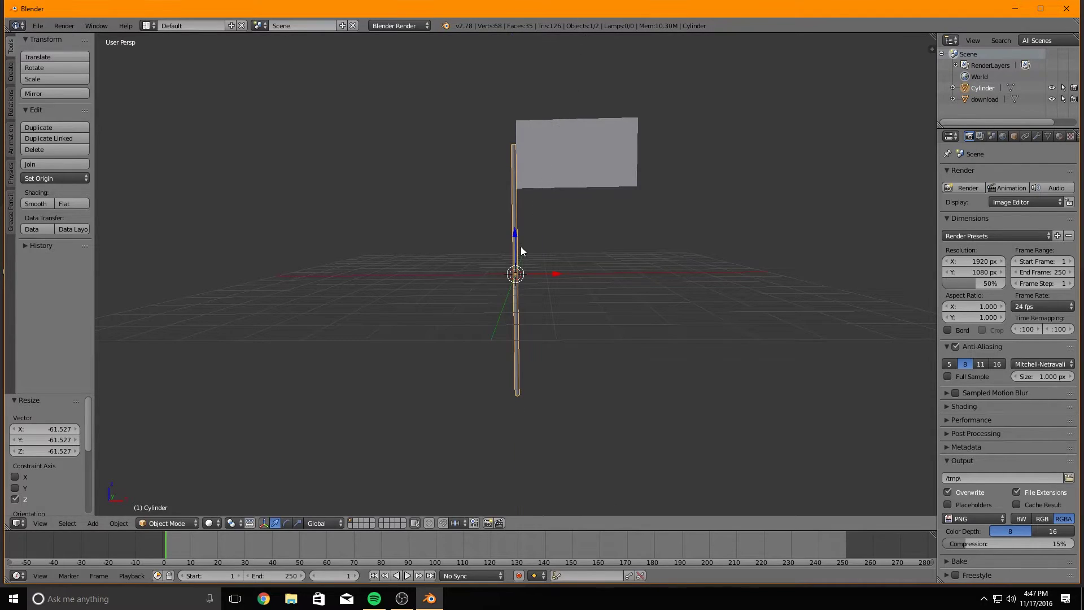
left_click_drag(515, 237, 517, 212)
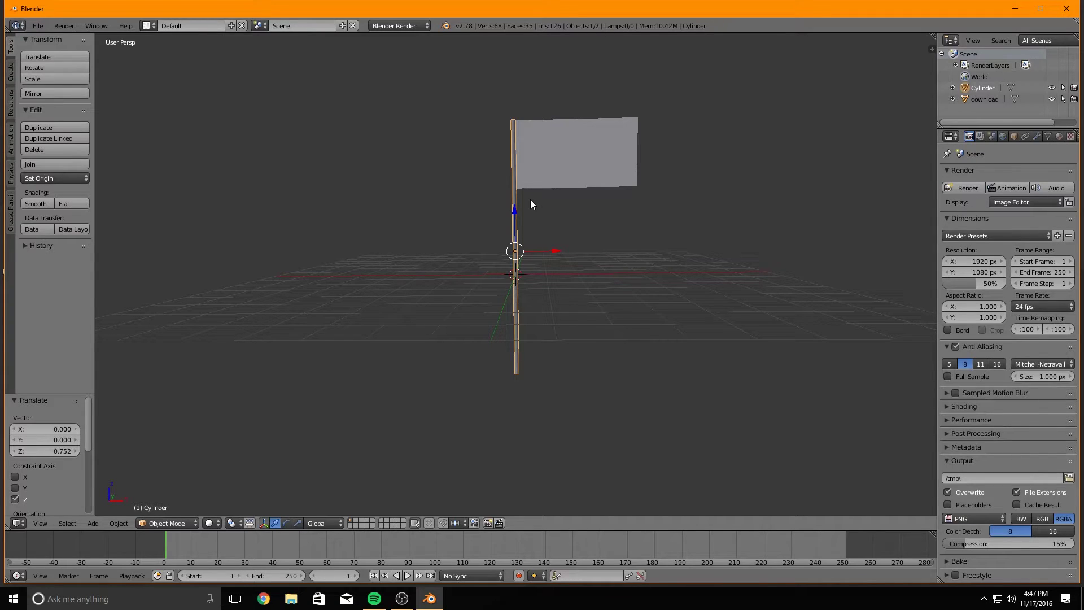
- Select the flag, enter Edit Mode and subdivide it twice into an 8×8 grid
right_click(525, 148)
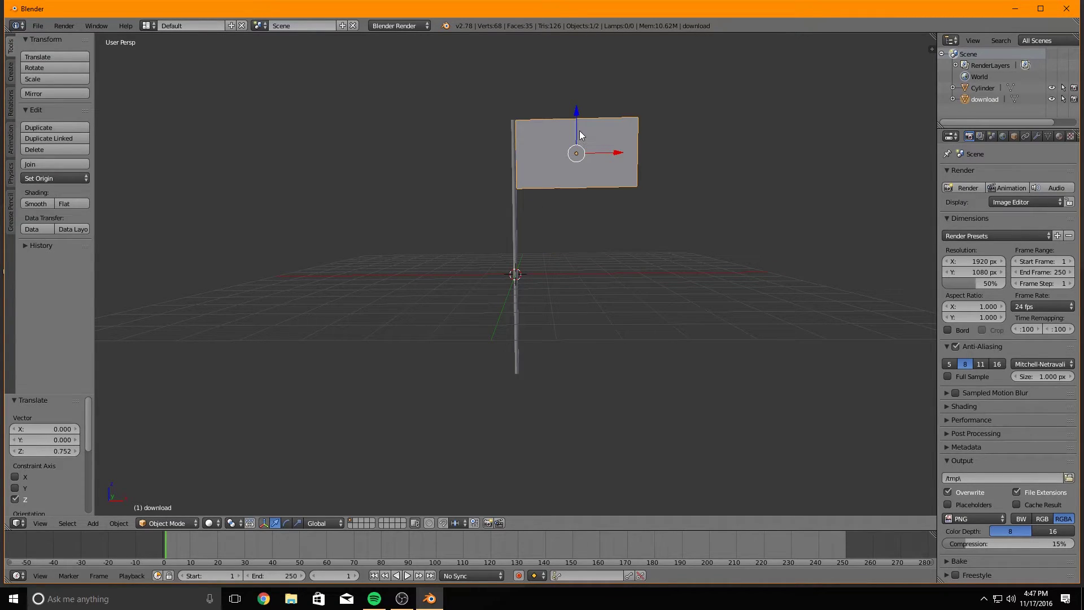
key("Tab")
left_click(63, 263)
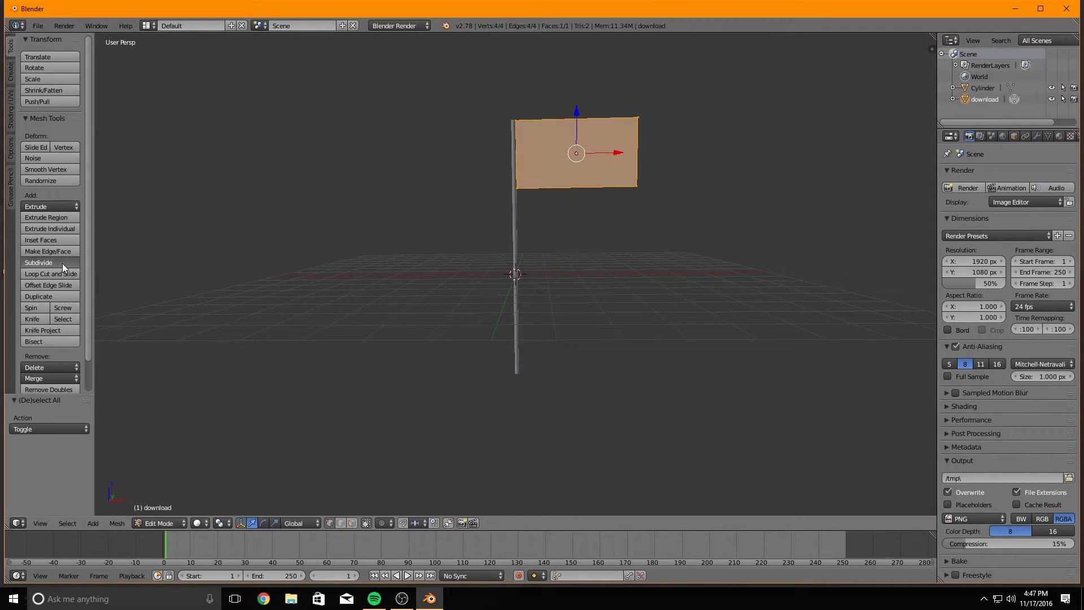
left_click(63, 263)
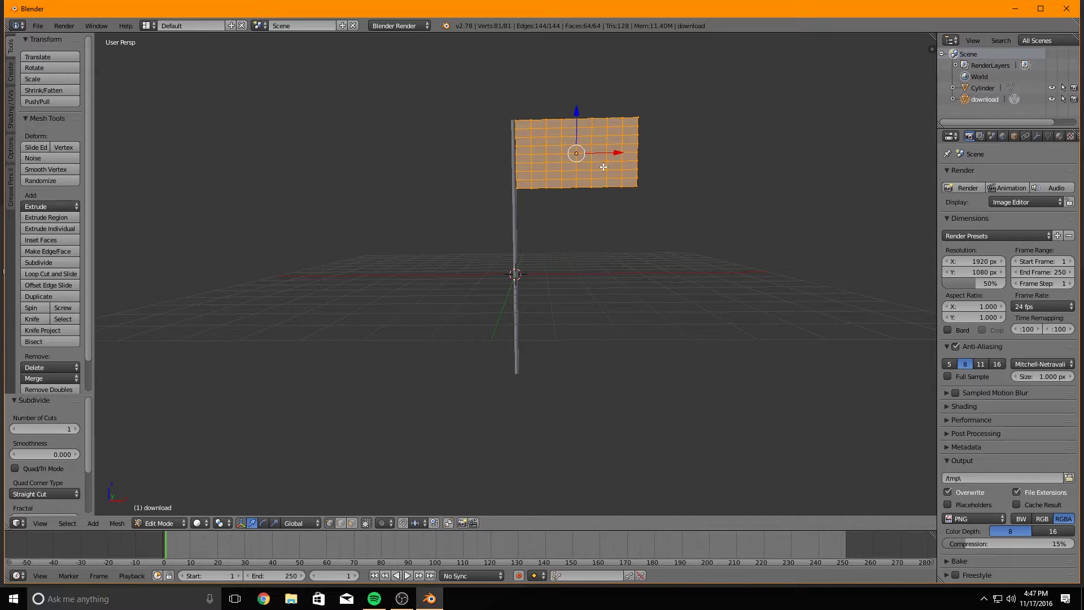
- Deselect all, then select the flag's top-left and bottom-left corner vertices
scroll(603, 167, "up", 3)
middle_click_drag(603, 167, 556, 362, "shift")
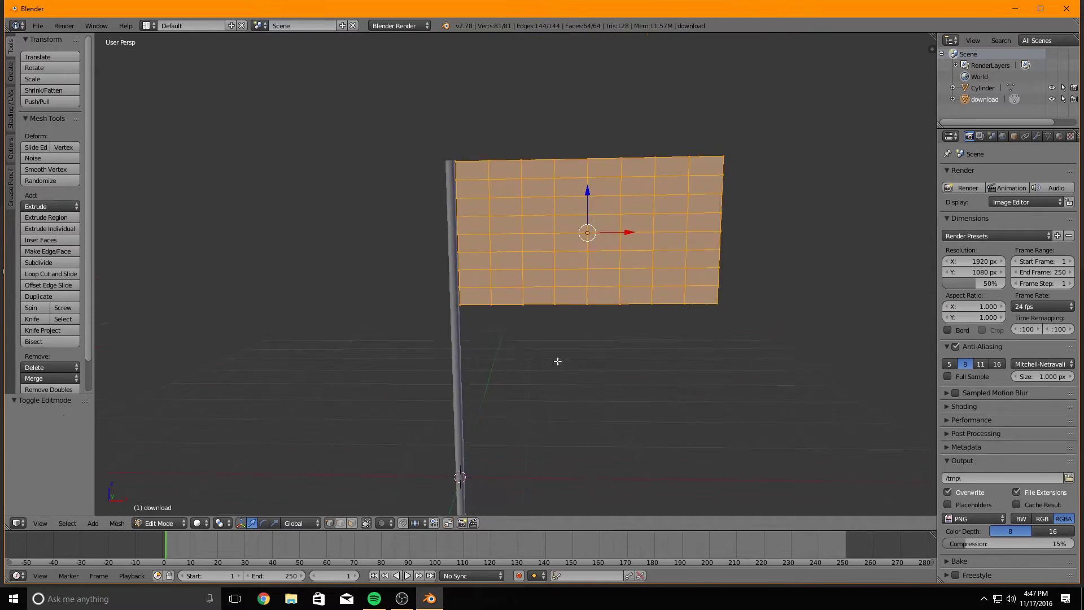
key("a")
right_click(508, 154)
right_click(510, 296, "shift")
middle_click_drag(510, 297, 475, 310)
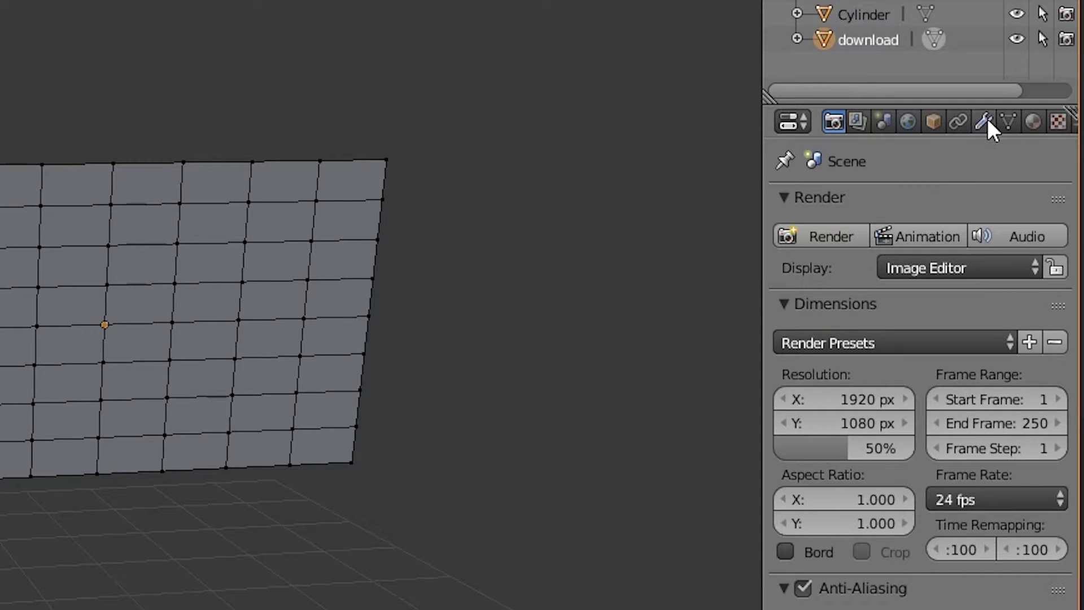
- Create a vertex group named 'corner' and assign the selected left corner vertices to it
left_click(1047, 136)
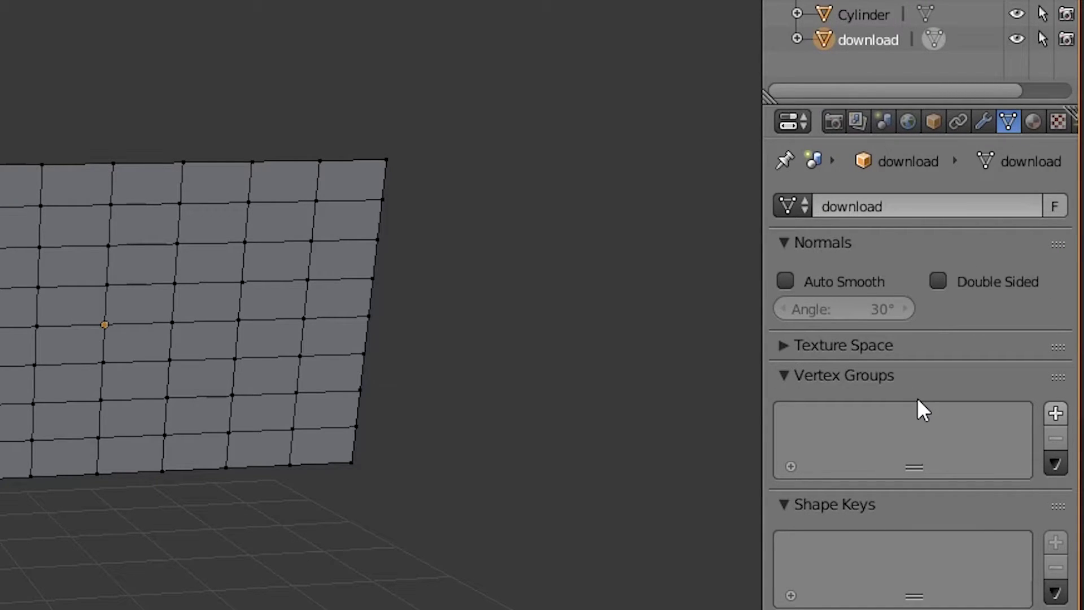
left_click(1055, 413)
double_click(897, 423)
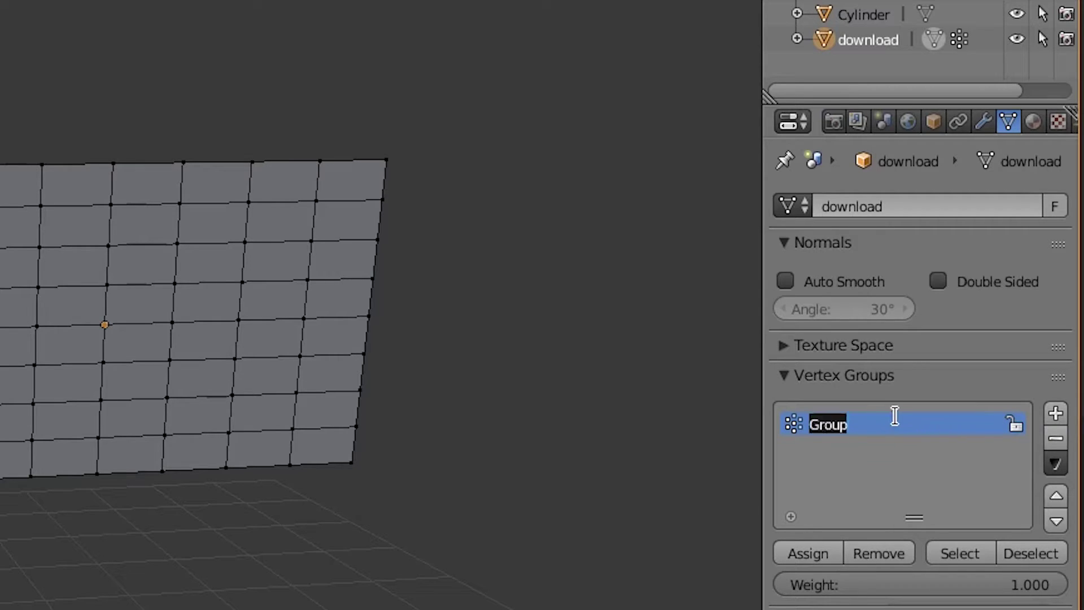
type("corner")
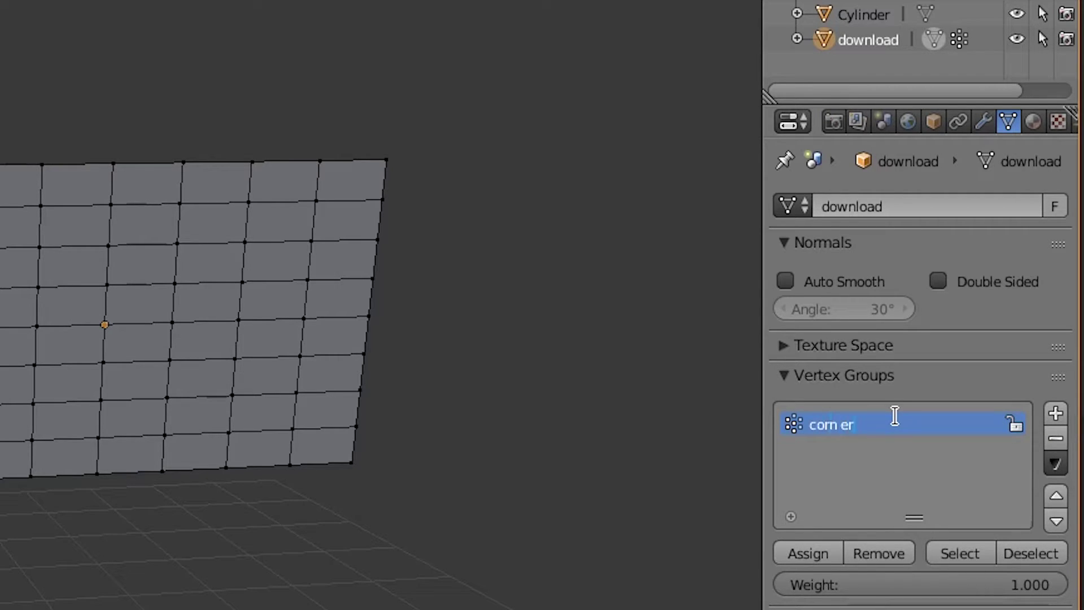
key("BackSpace")
left_click(819, 556)
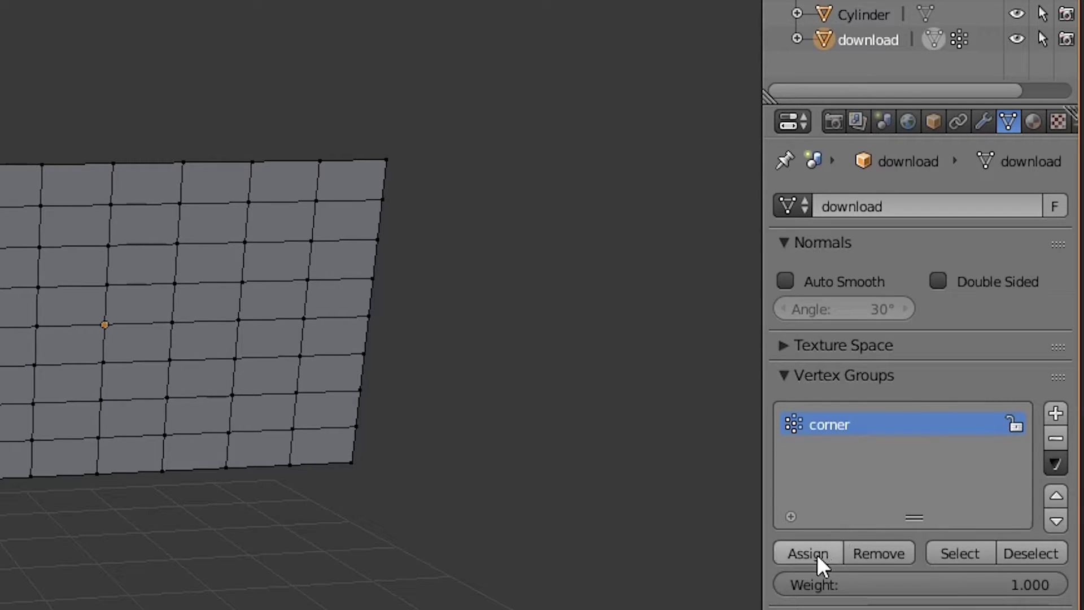
left_click(818, 556)
left_click(981, 556)
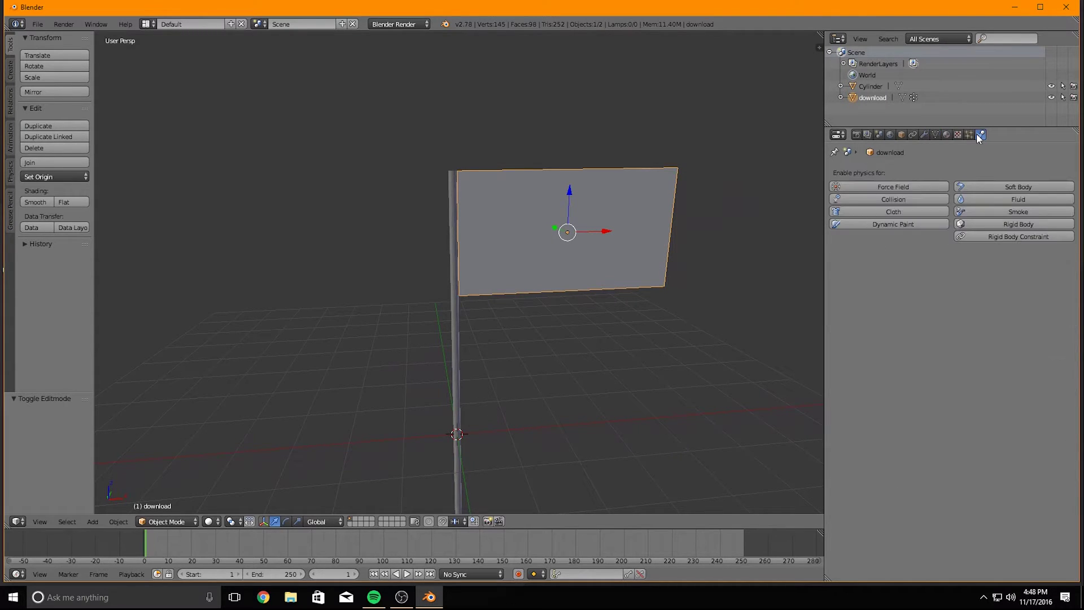
- Add Cloth physics to the flag, pin it with the 'corner' group and enable Self Collision
left_click(909, 212)
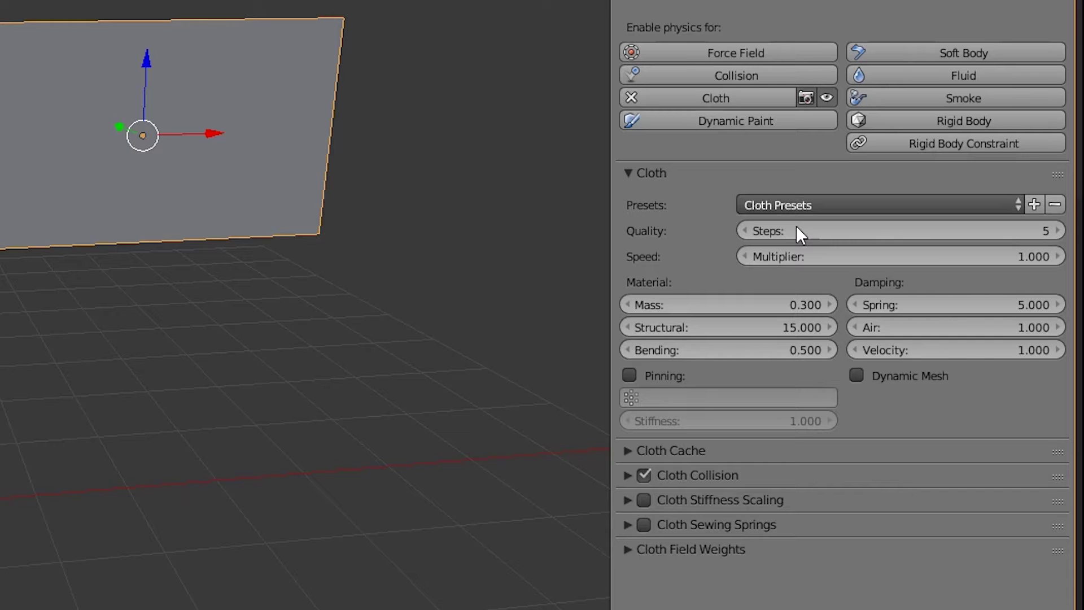
left_click(649, 375)
left_click(654, 396)
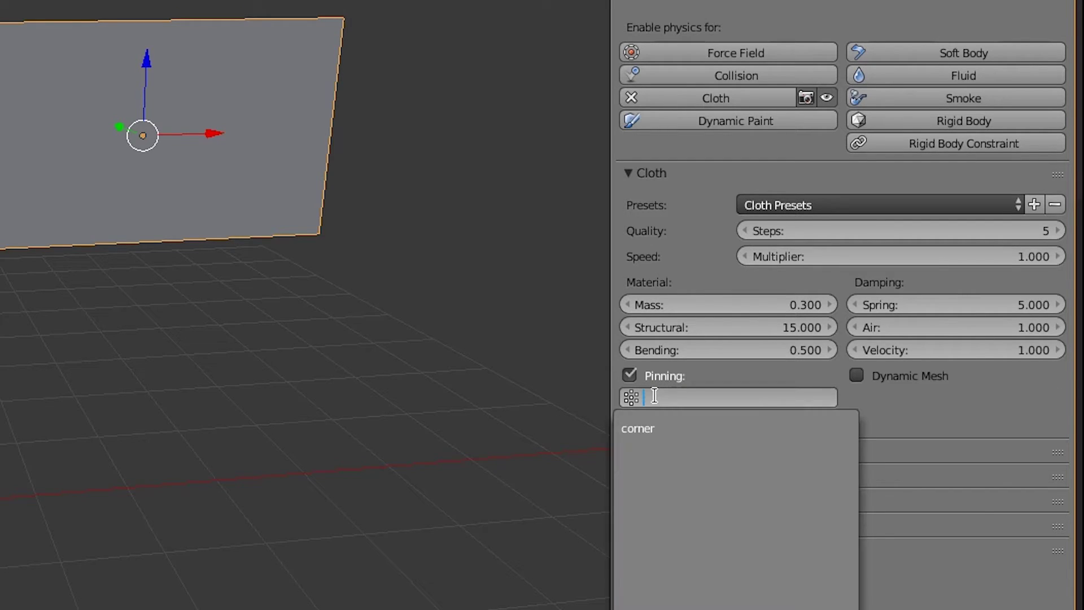
left_click(655, 430)
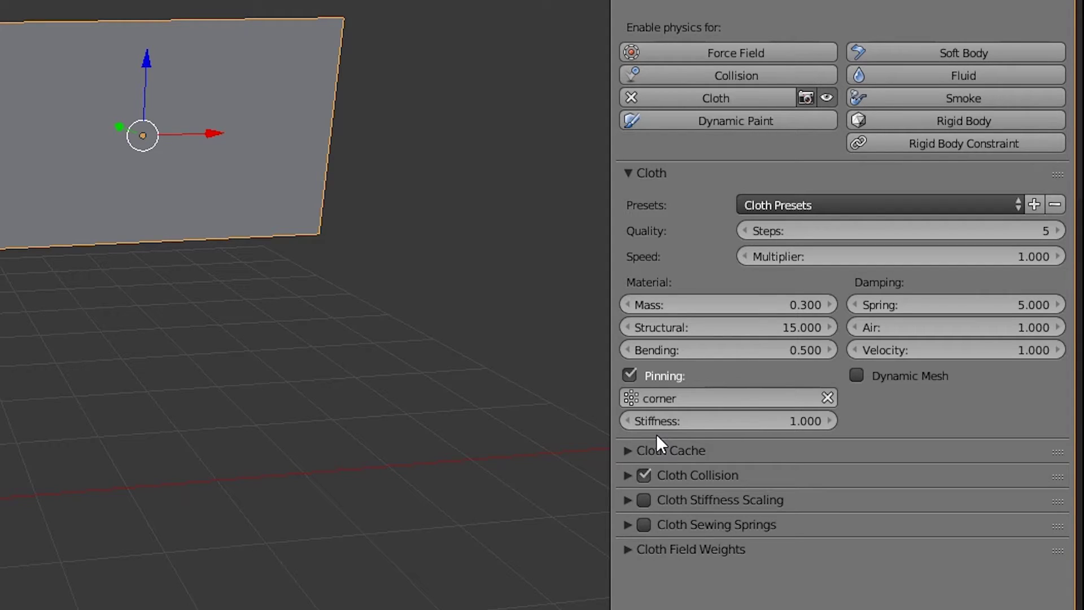
left_click(626, 475)
left_click(869, 506)
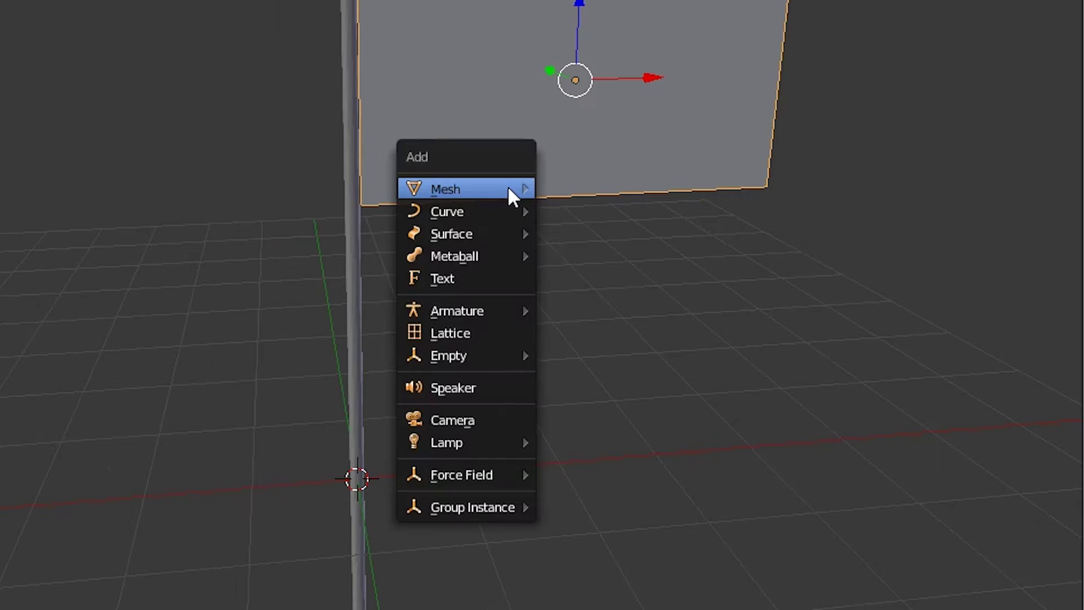
- Add a Wind force field rotated 90° about Y
mouse_move(477, 476)
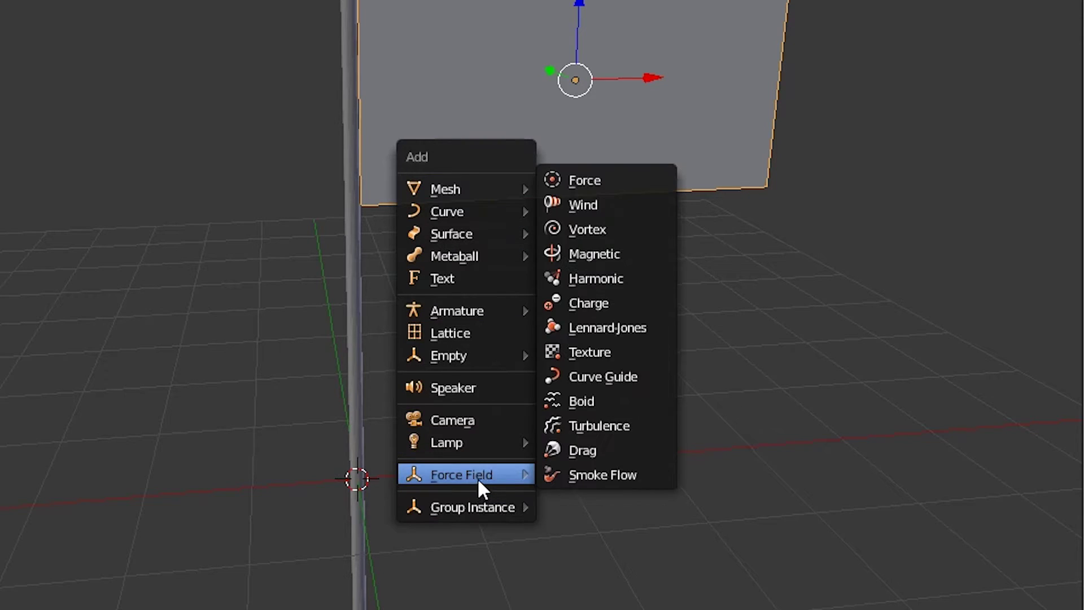
left_click(569, 204)
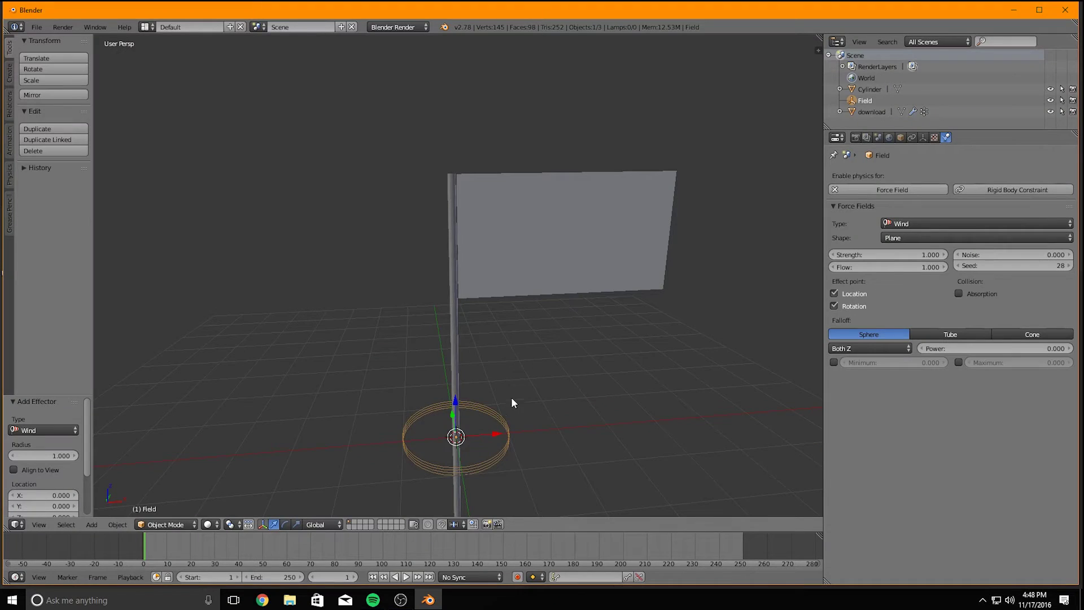
key("r")
key("y")
key("9")
key("0")
key("Return")
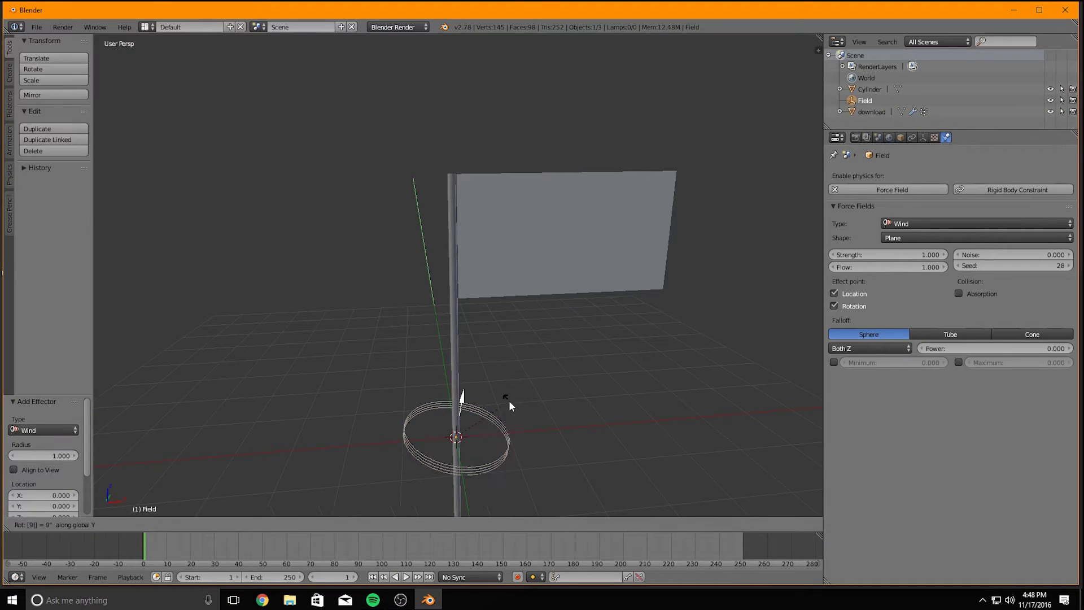
- Set the wind field's strength to 75
left_click(888, 255)
type("75")
key("Return")
- Move the wind field left of the flag along X, then raise it 3.841 to flag height
key("g")
key("x")
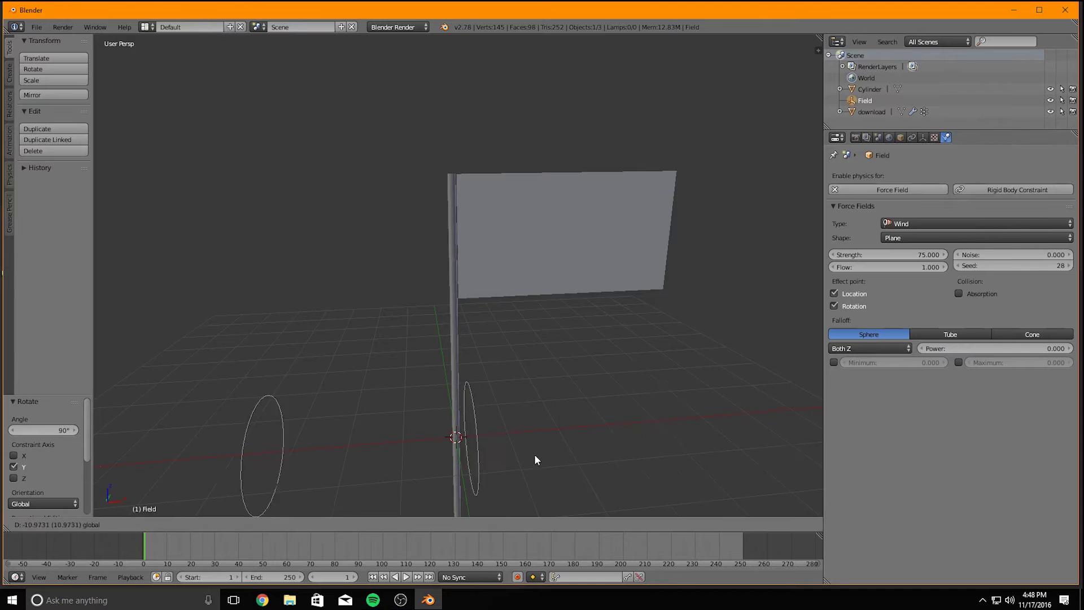
left_click(347, 398)
middle_click_drag(348, 397, 188, 341)
scroll(188, 340, "down", 3)
key("g")
key("z")
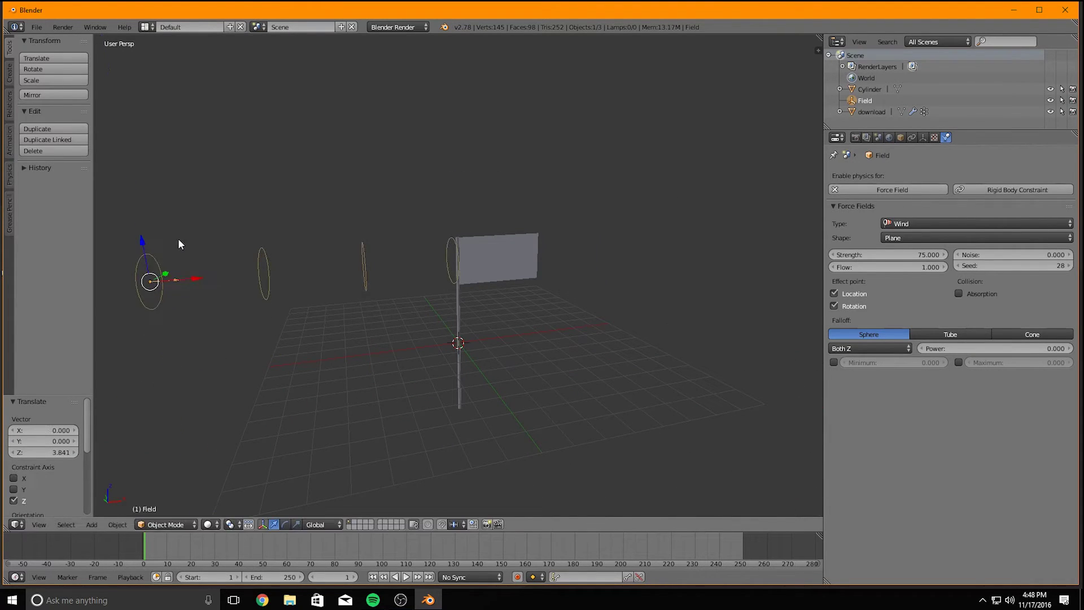
- Bake the flag's cloth cache to 250 frames and play the animation with Alt+A
right_click(474, 255)
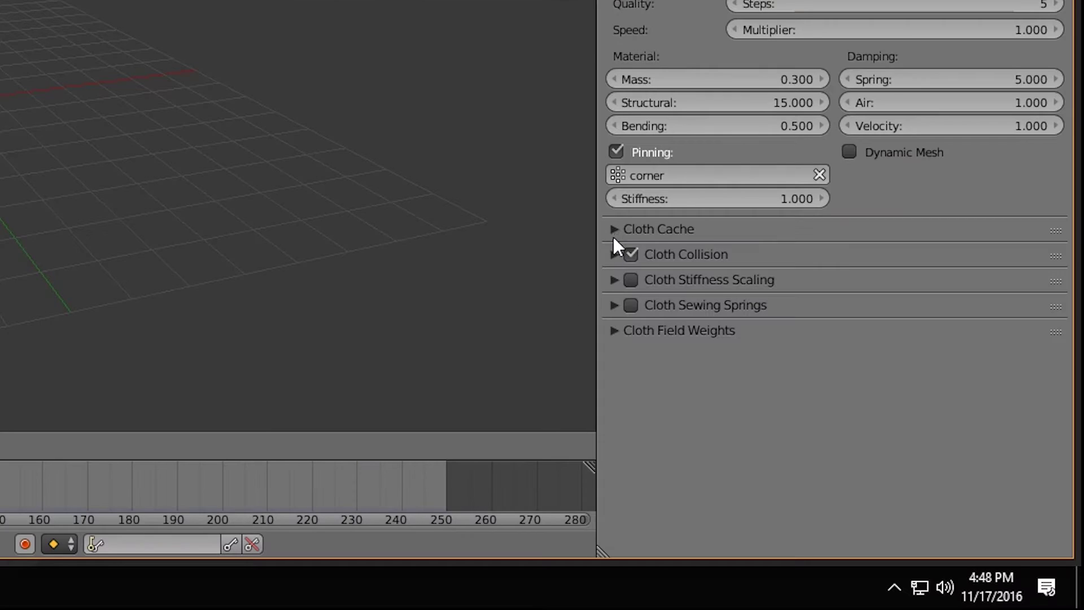
left_click(834, 408)
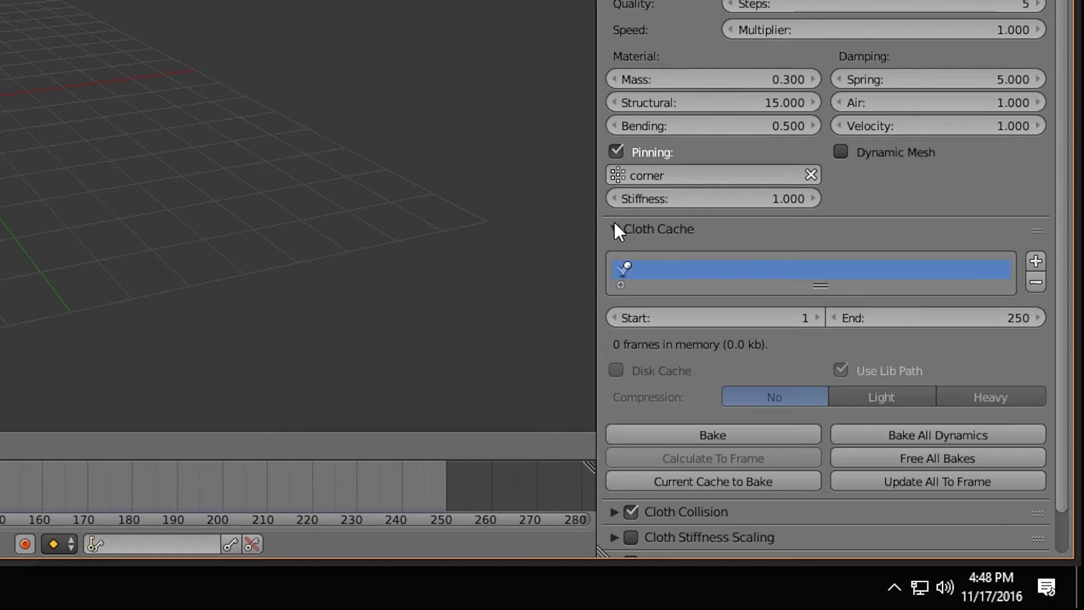
left_click(680, 435)
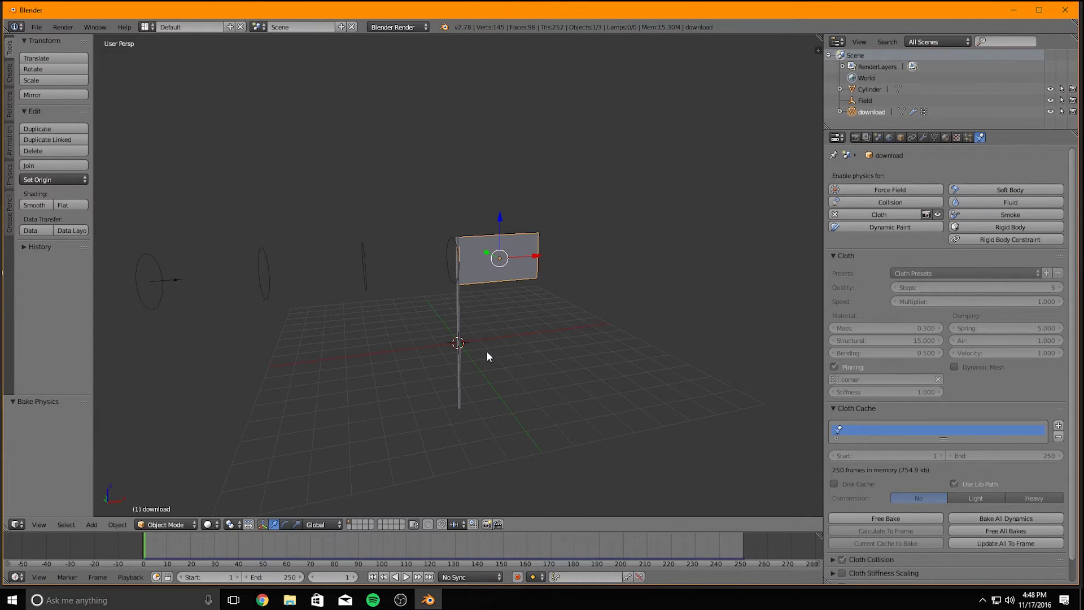
middle_click_drag(486, 350, 428, 321)
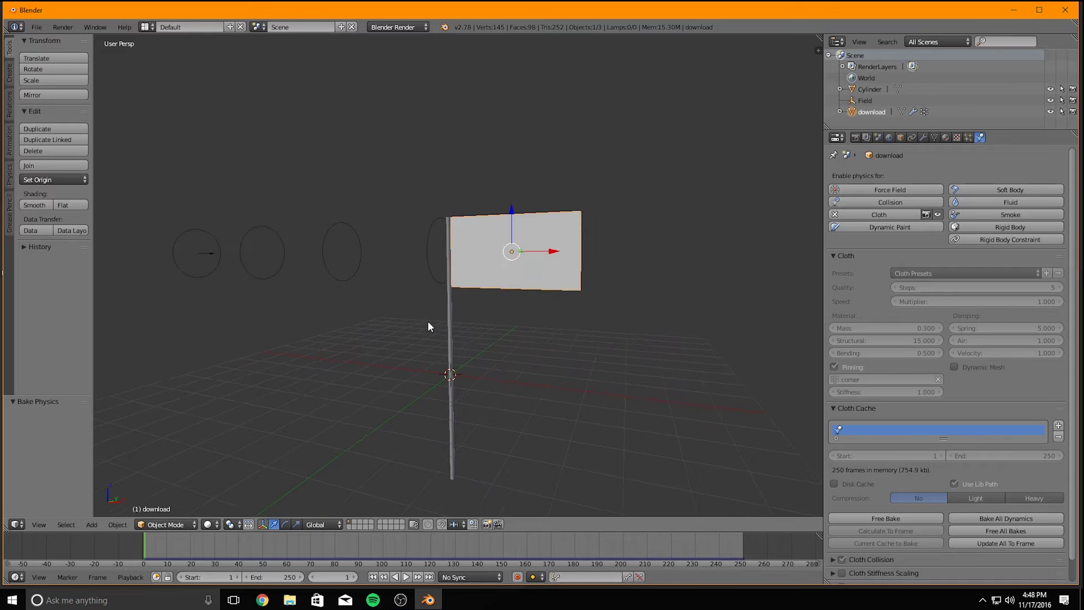
key("alt+a")
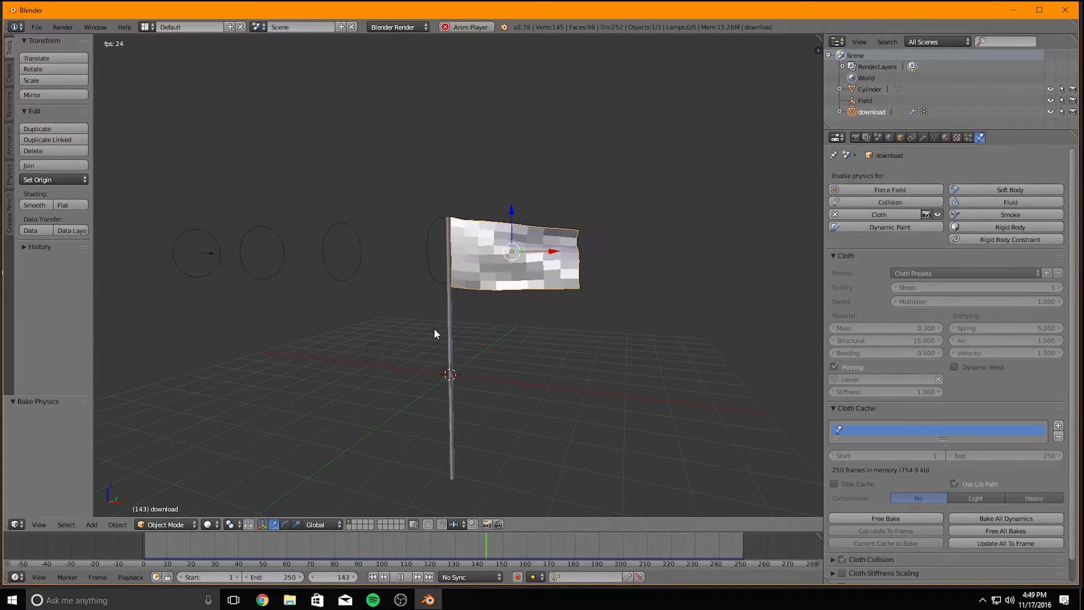
- Add Solidify and Subdivision Surface modifiers to the flag, with Subsurf view subdivisions at 1
left_click(923, 138)
left_click(921, 176)
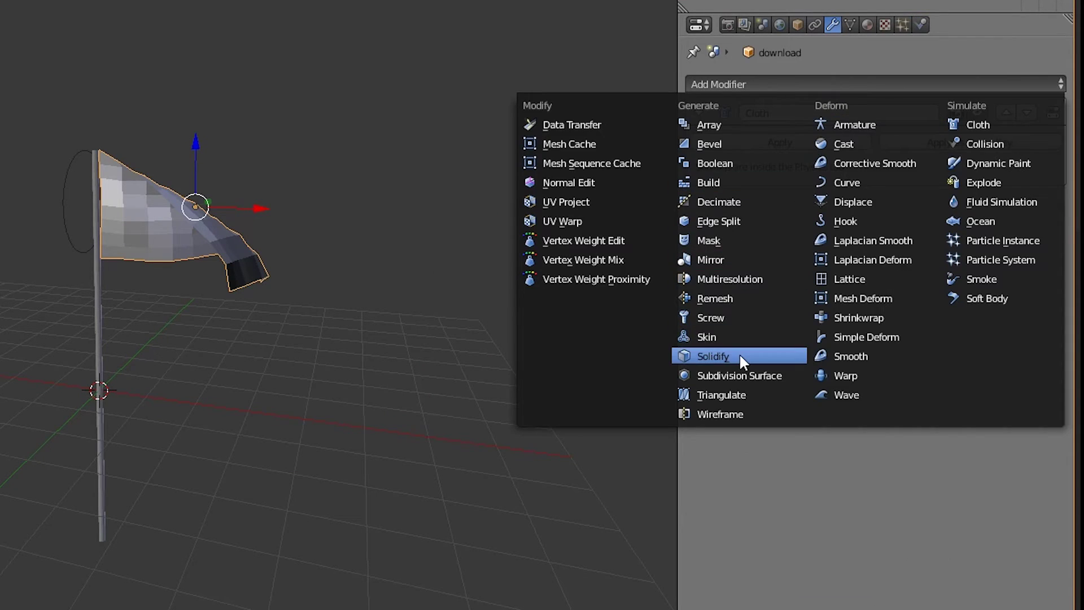
left_click(739, 355)
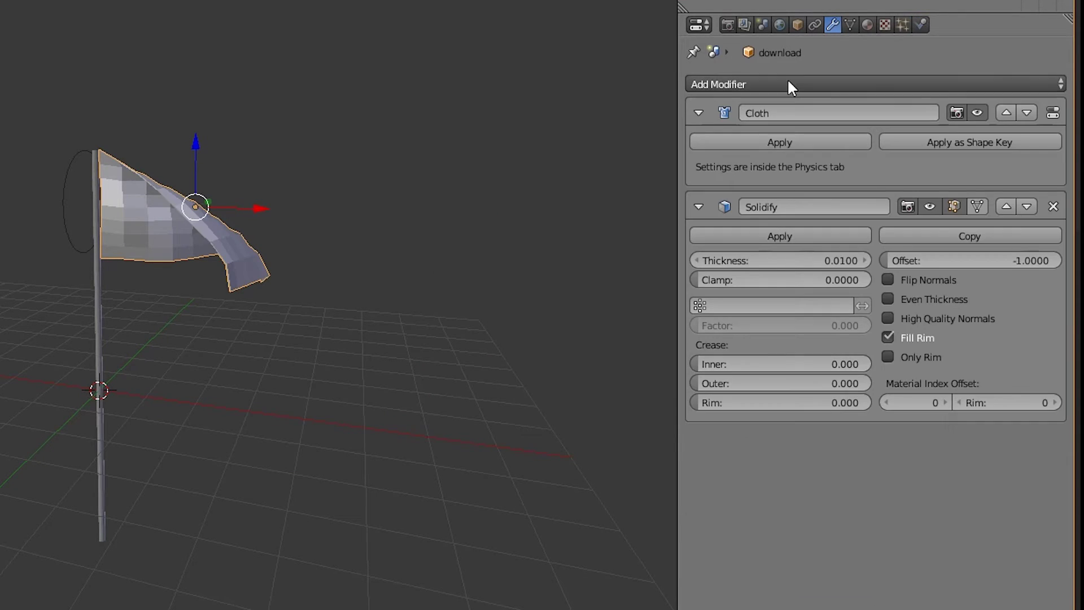
left_click(787, 83)
left_click(751, 375)
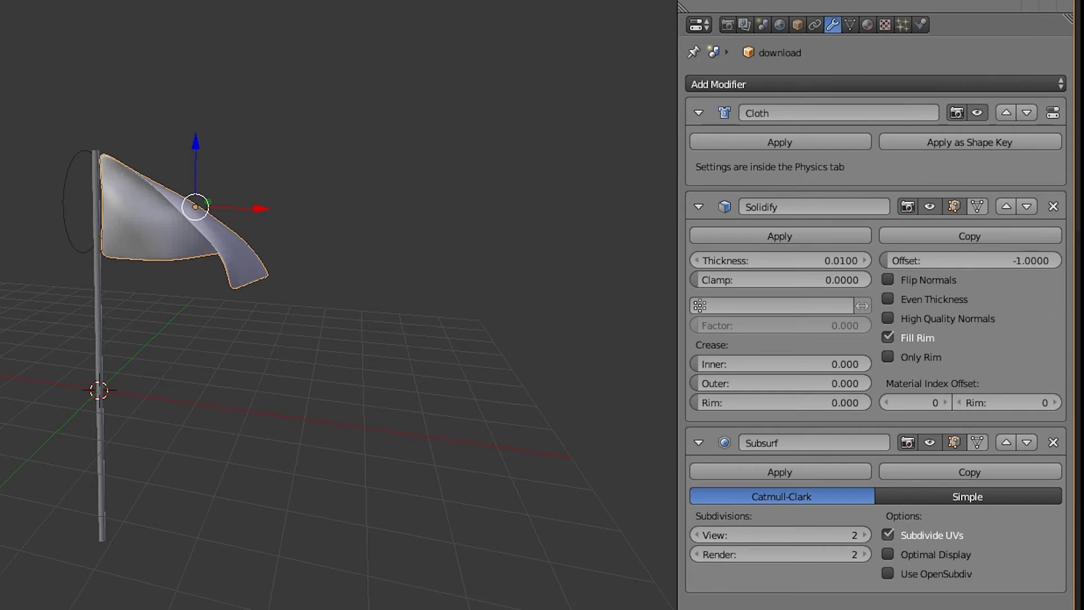
left_click_drag(725, 540, 712, 540)
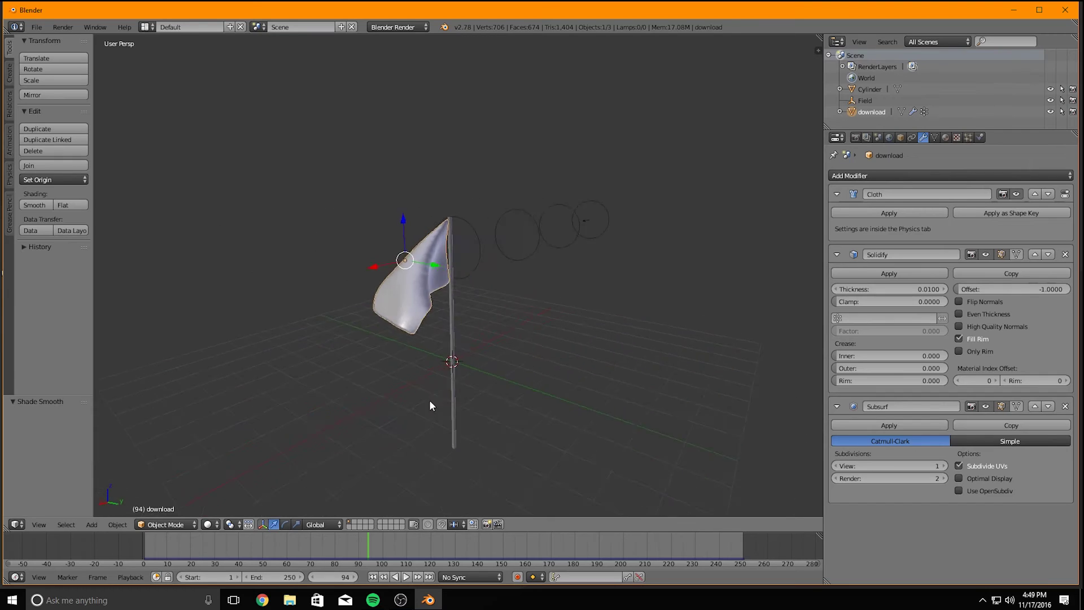
middle_click_drag(590, 412, 611, 387)
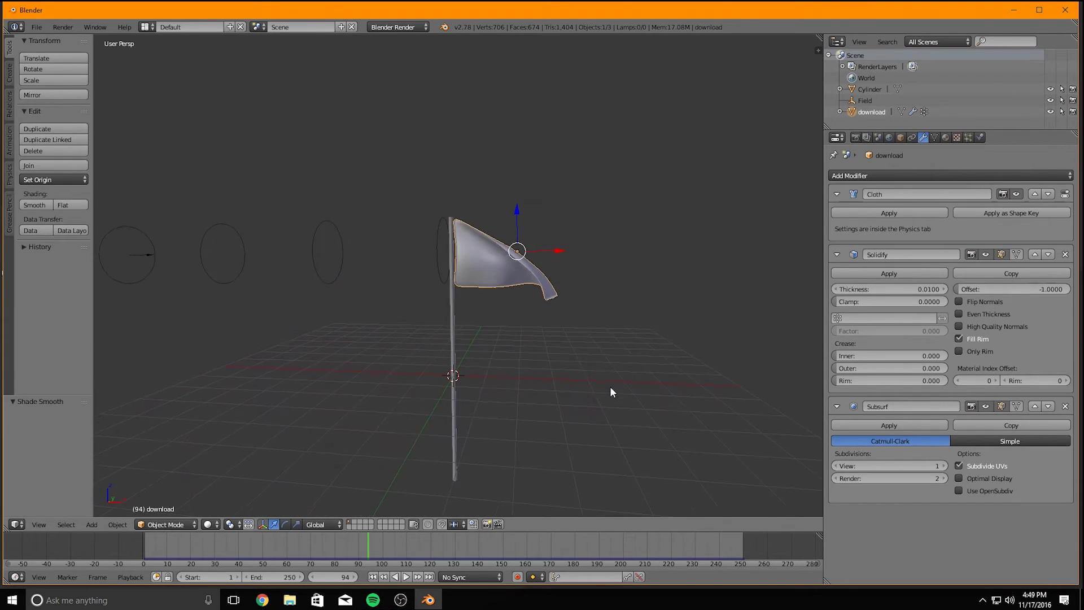